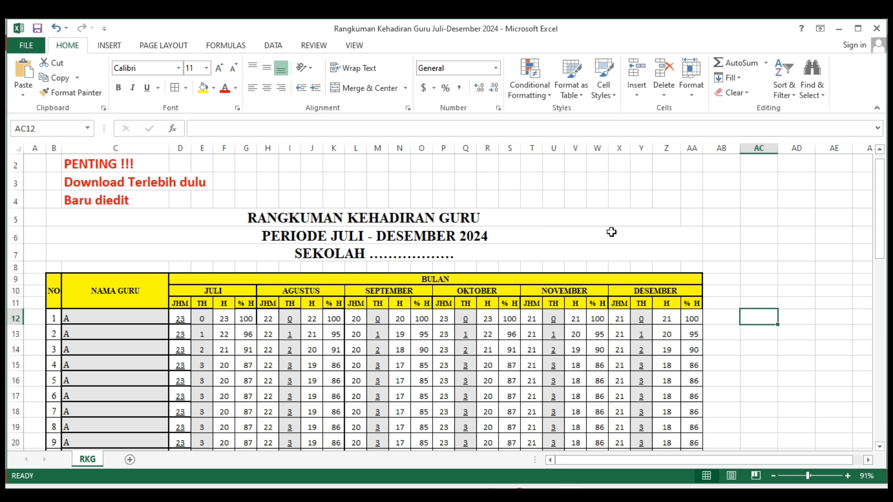
# Examine the school heading and the numbered teacher rows of the attendance summary table.
pyautogui.click(880, 219)
pyautogui.click(358, 259)
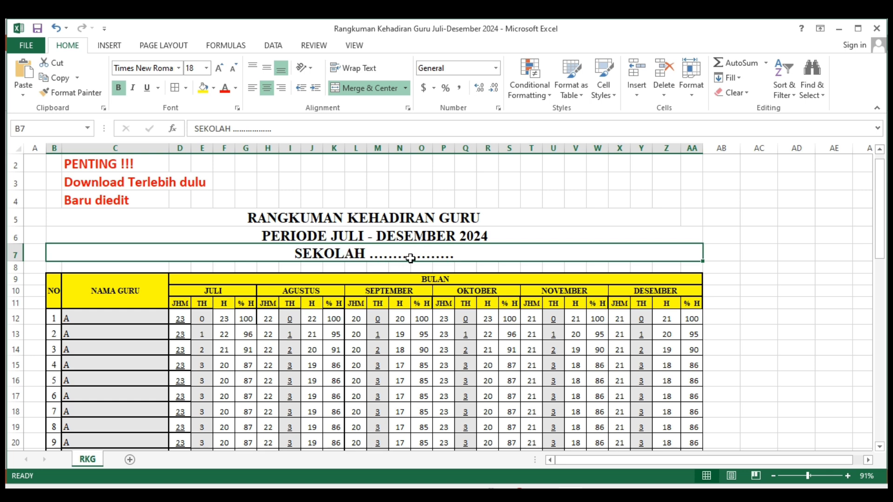
pyautogui.click(880, 448)
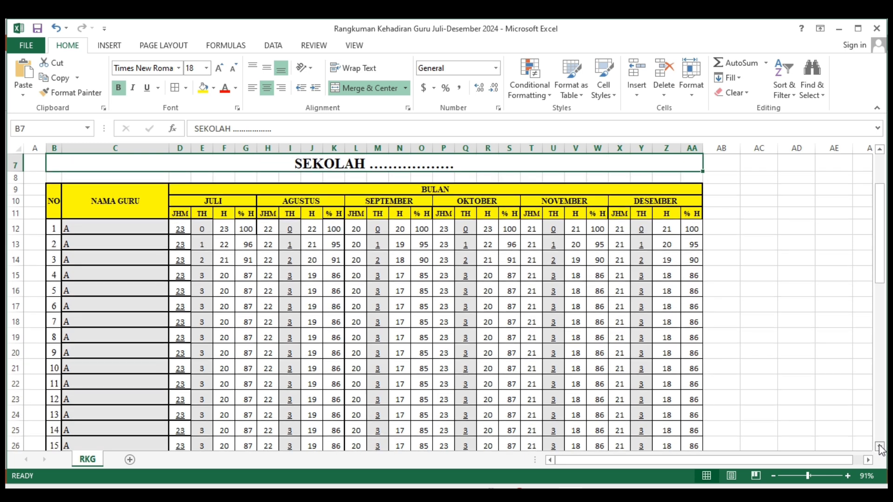
pyautogui.click(880, 447)
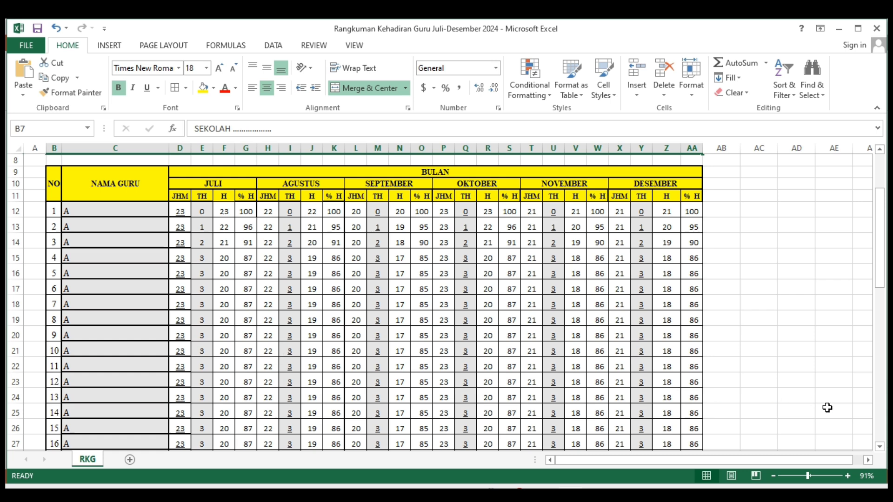
pyautogui.click(880, 448)
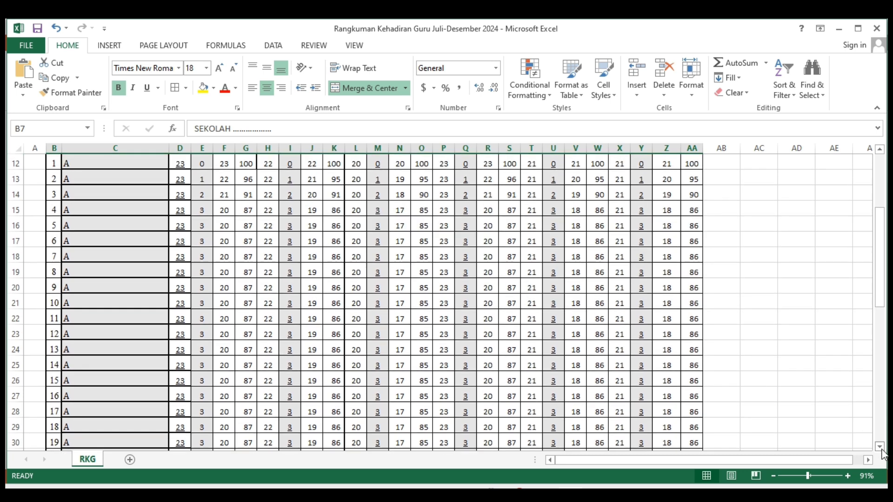
pyautogui.click(879, 448)
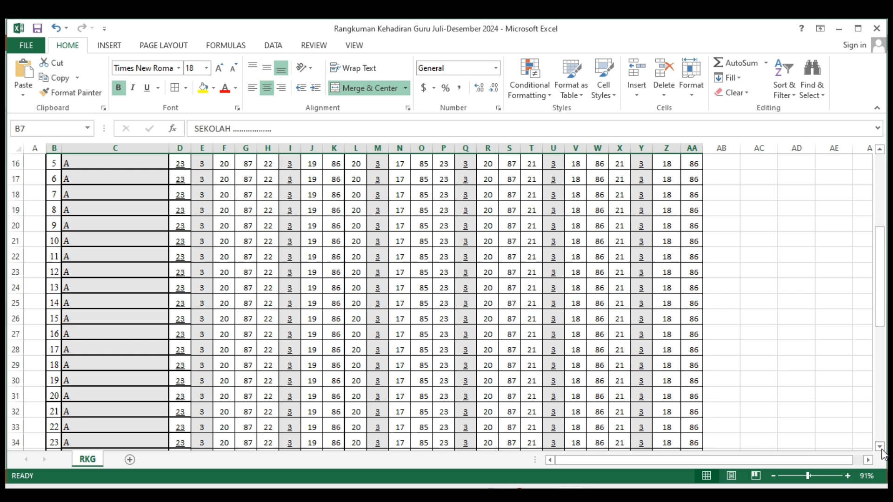
pyautogui.click(880, 150)
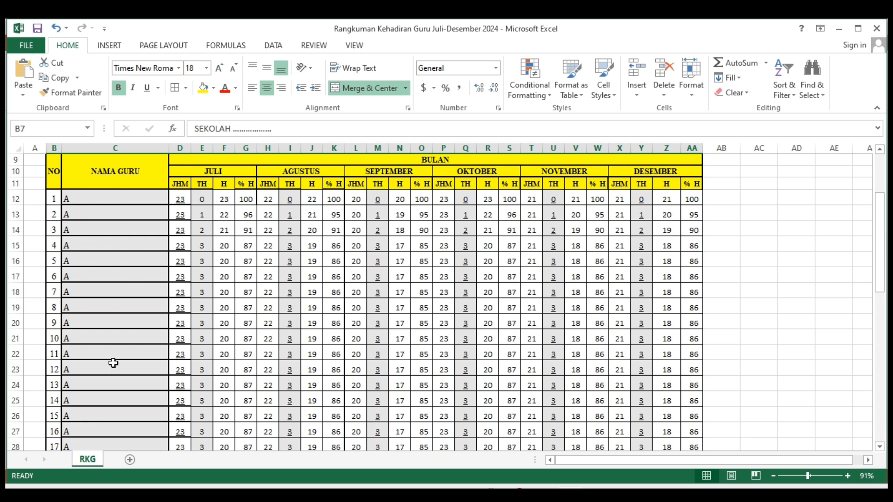
pyautogui.click(880, 149)
pyautogui.click(880, 149)
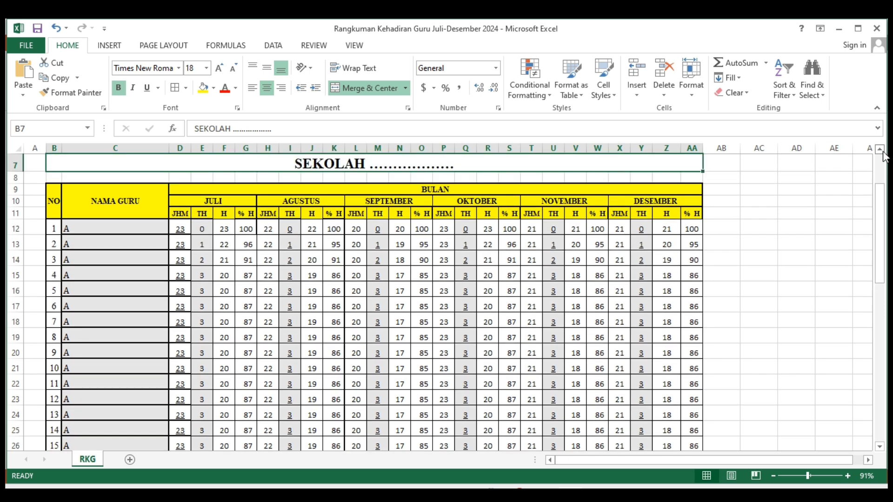
# Review the month headings from JULI to DESEMBER and the TH, H and % H subheadings under JULI.
pyautogui.click(228, 205)
pyautogui.press('Right')
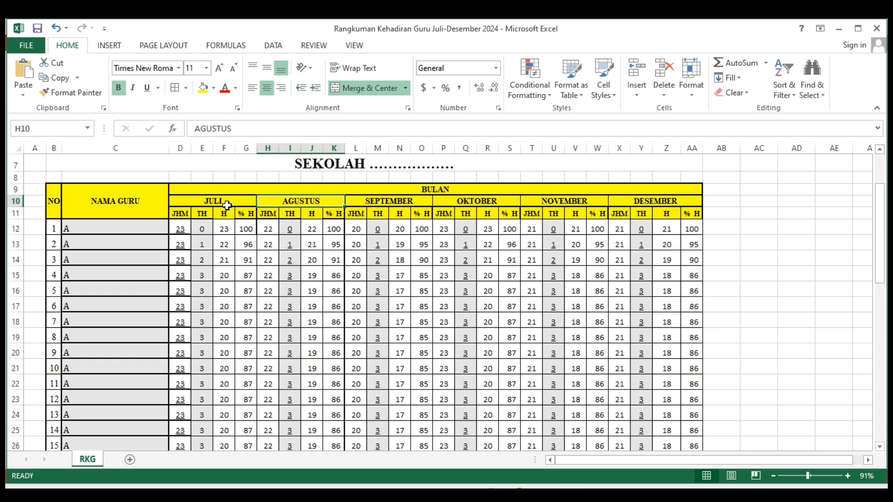
pyautogui.press('Right')
pyautogui.press('Right')
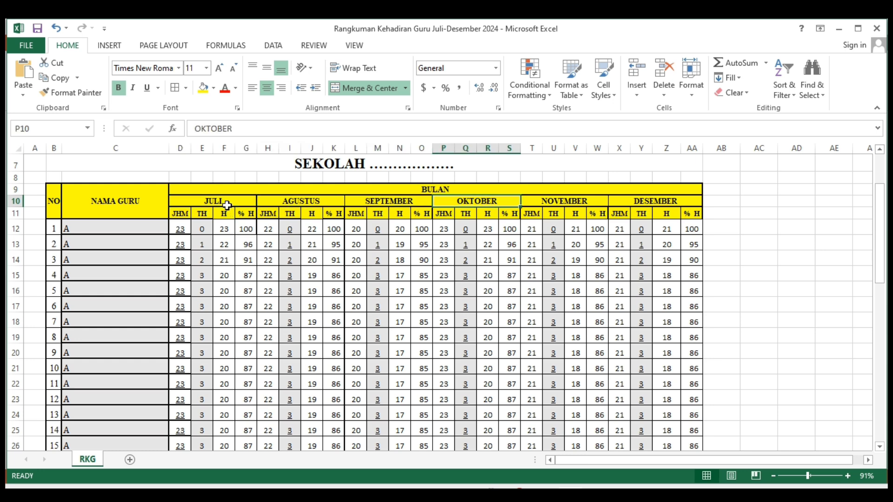
pyautogui.press('Right')
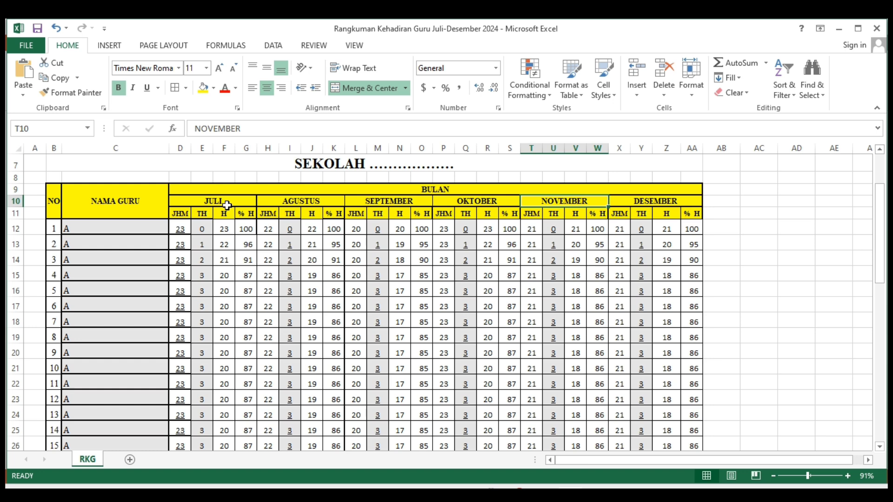
pyautogui.press('Right')
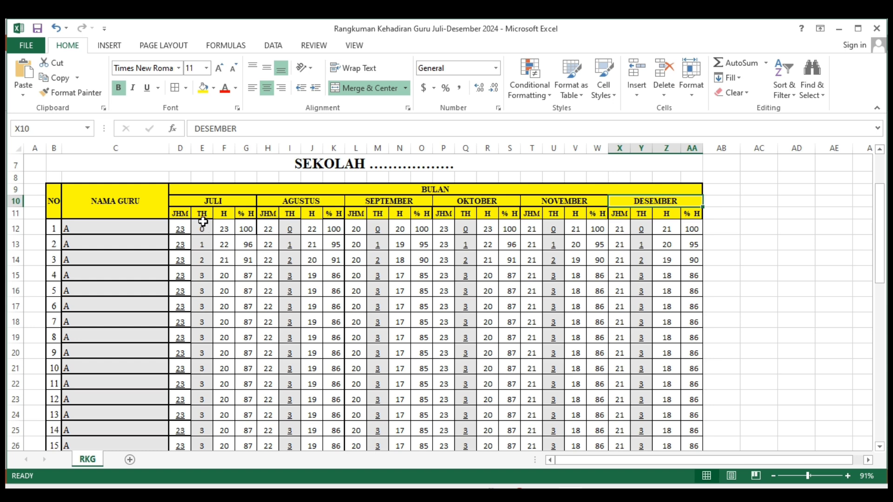
pyautogui.click(201, 214)
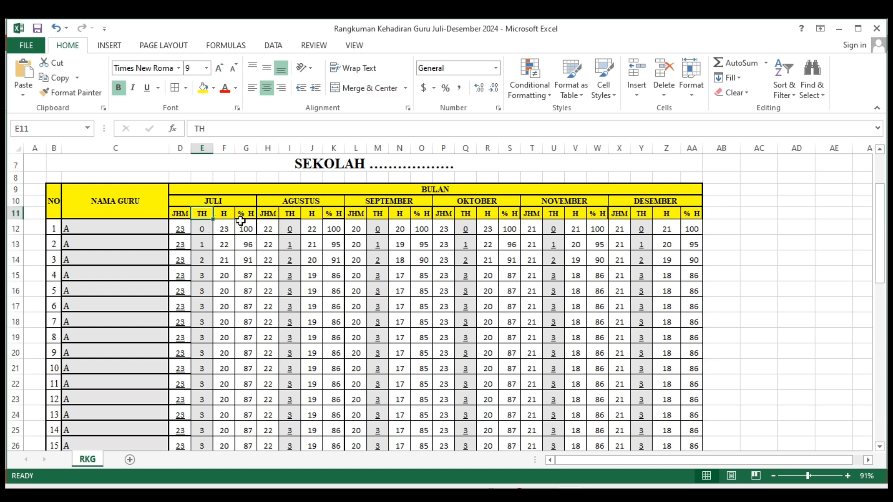
pyautogui.click(225, 216)
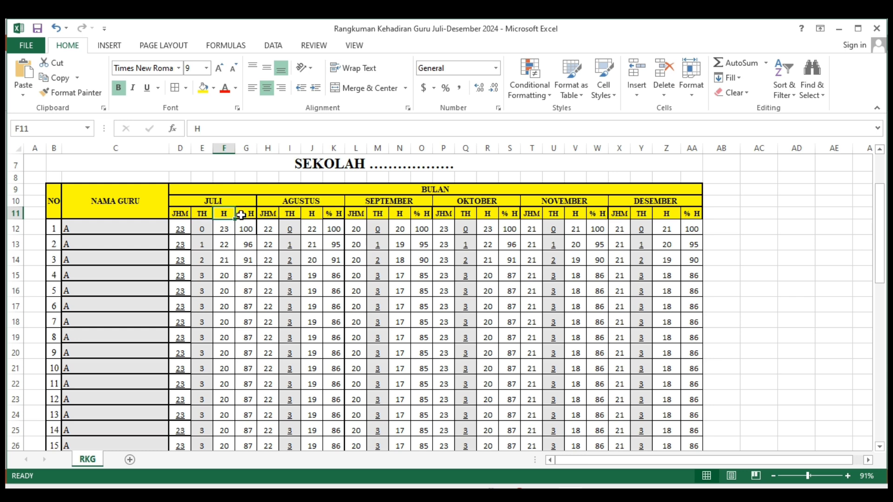
pyautogui.click(246, 214)
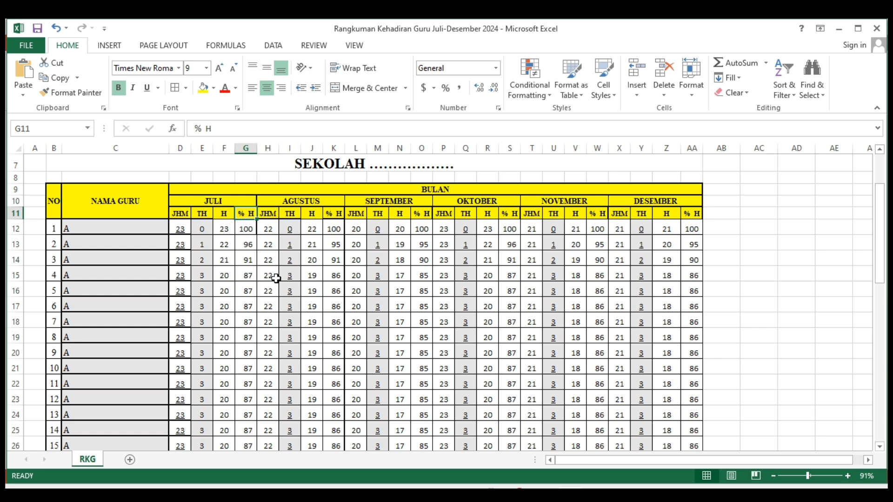
# Check the JHM values for teacher 1 in each month from JULI to DESEMBER, and teacher 2's JHM for JULI.
pyautogui.click(180, 228)
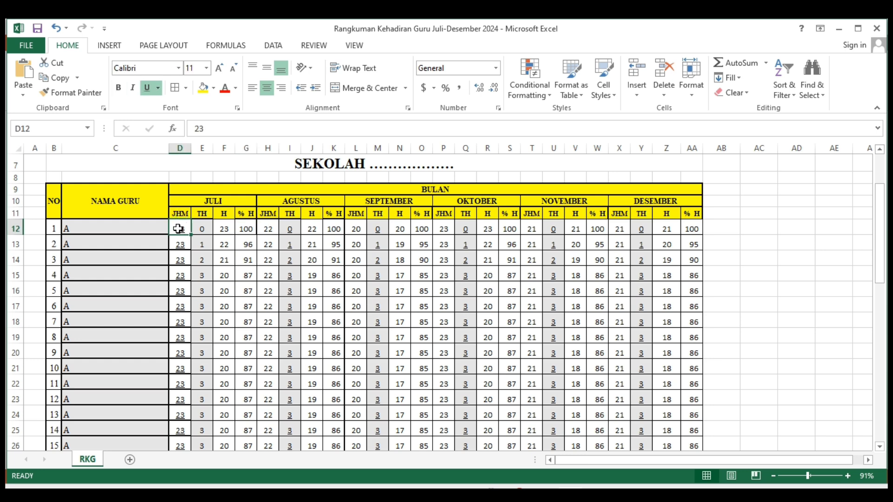
pyautogui.click(267, 225)
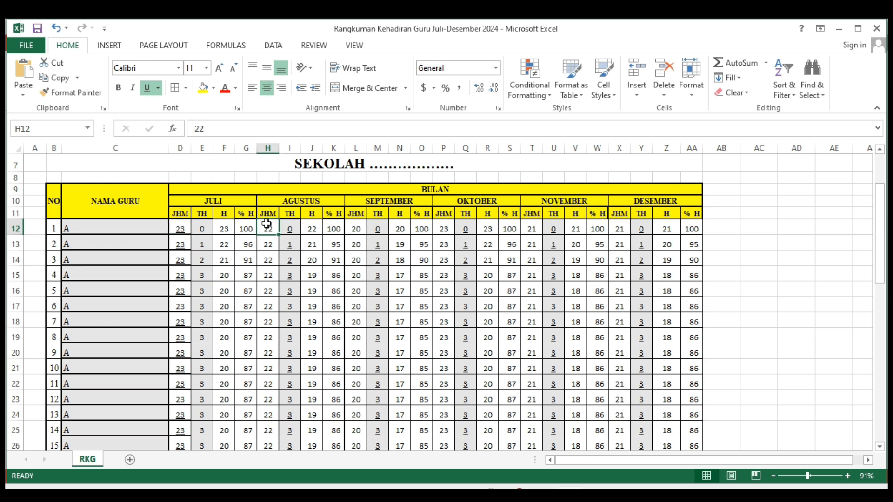
pyautogui.click(352, 226)
pyautogui.click(443, 225)
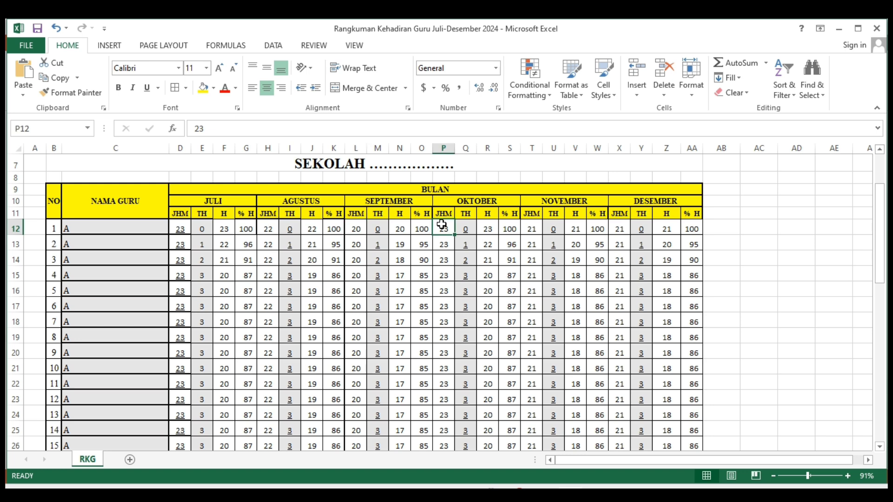
pyautogui.click(527, 228)
pyautogui.click(622, 228)
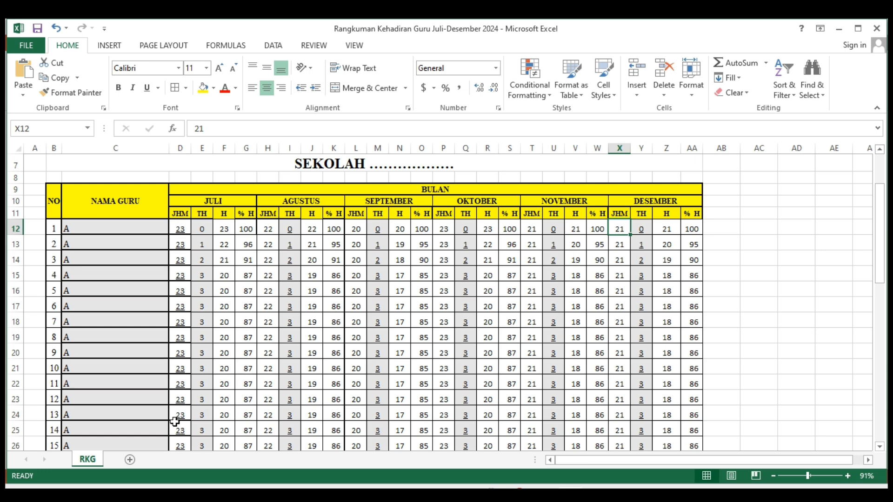
pyautogui.click(179, 230)
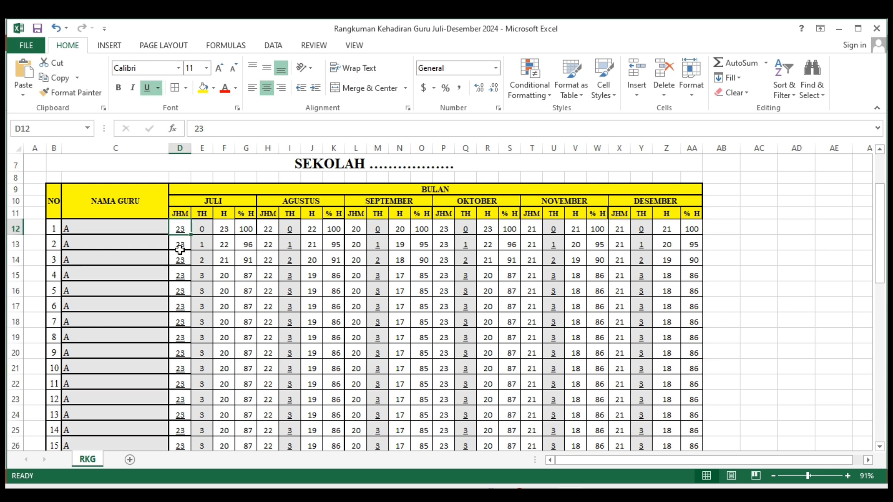
pyautogui.click(180, 250)
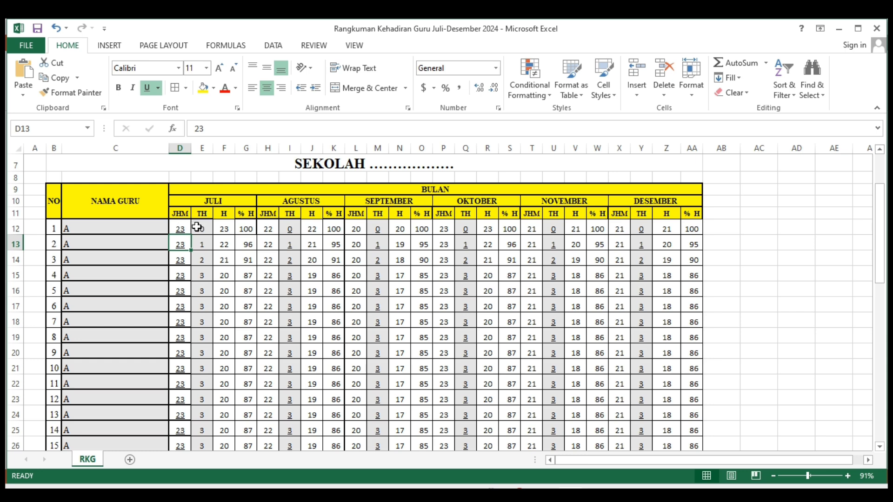
# Inspect teacher 1's JULI absence entry and the H and % H formulas, plus the JULI TH entries for teachers 1 to 4.
pyautogui.click(222, 201)
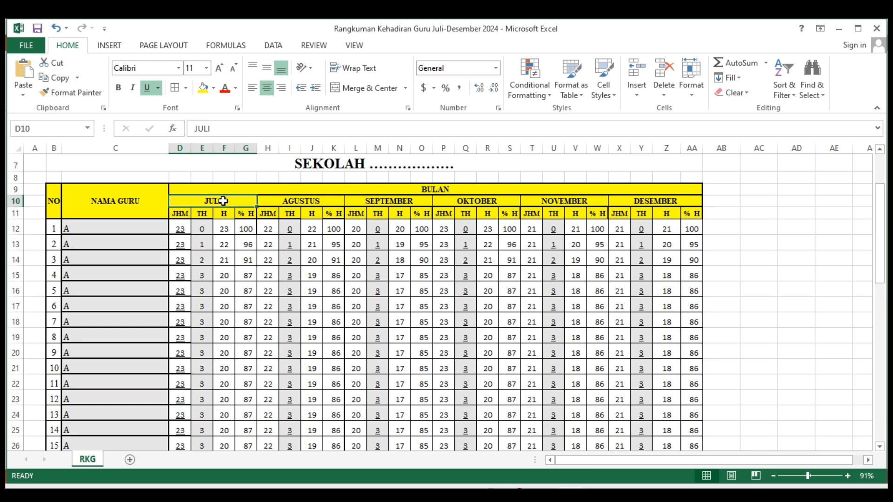
pyautogui.click(178, 233)
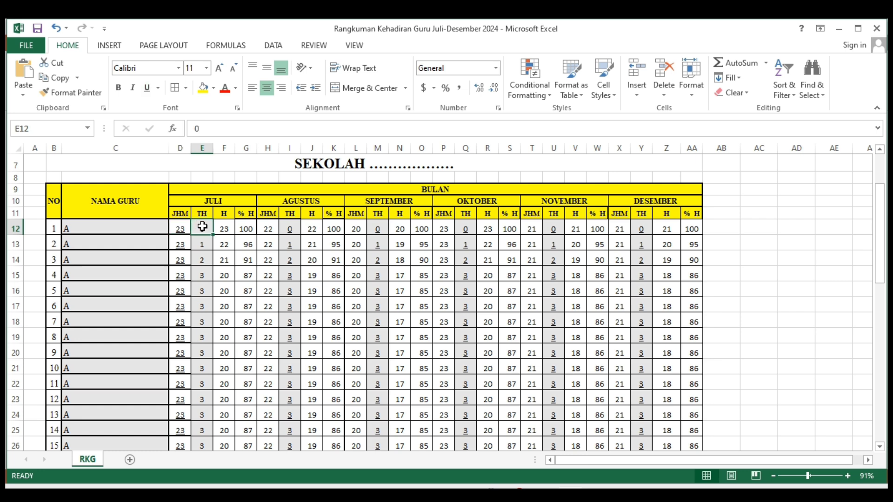
pyautogui.click(89, 229)
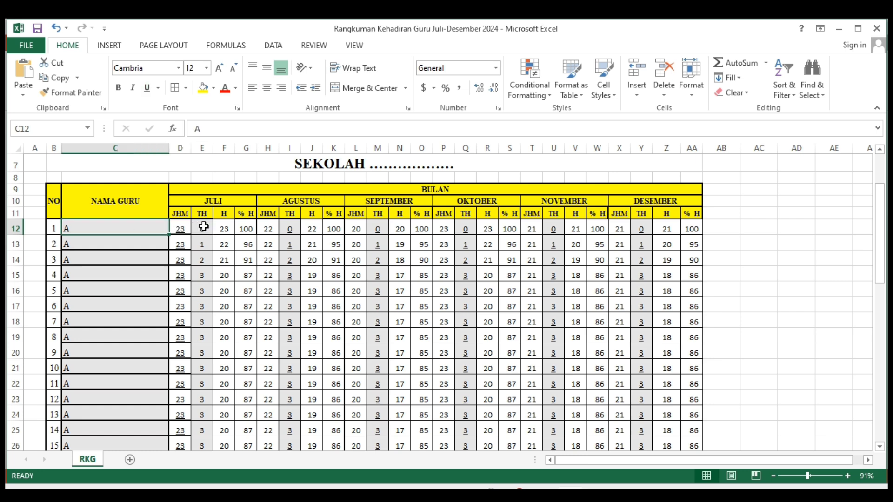
pyautogui.click(204, 227)
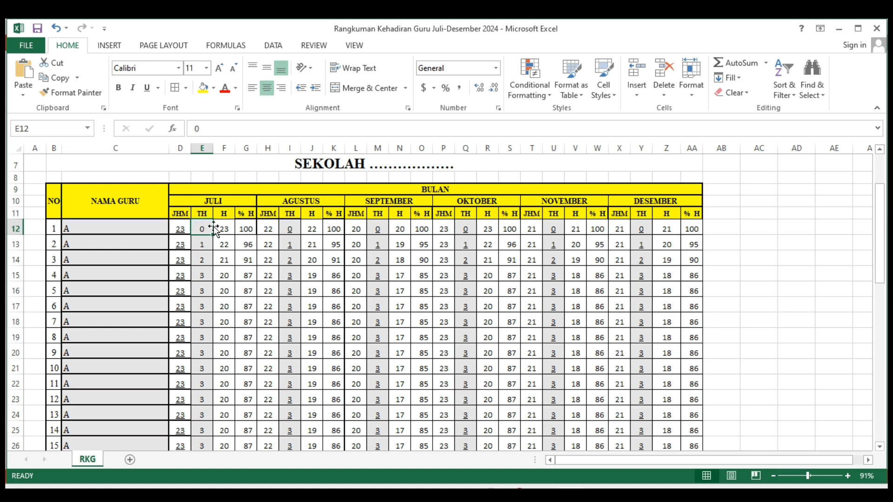
pyautogui.click(225, 229)
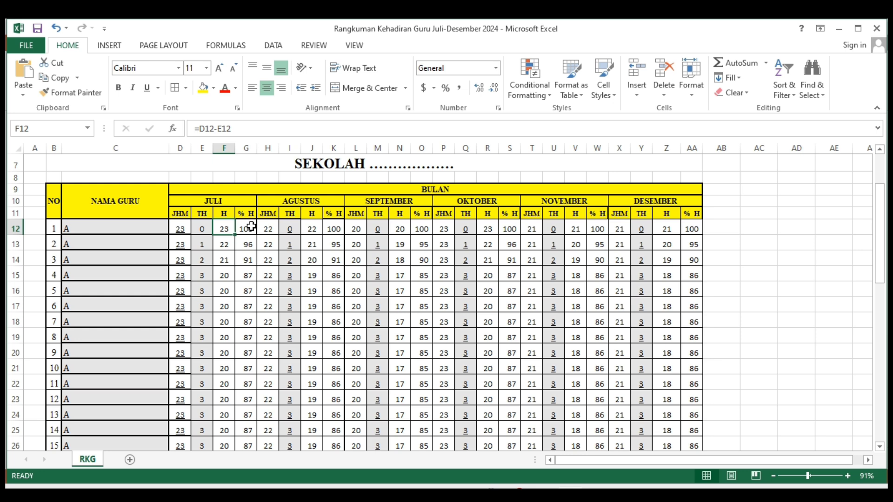
pyautogui.click(244, 229)
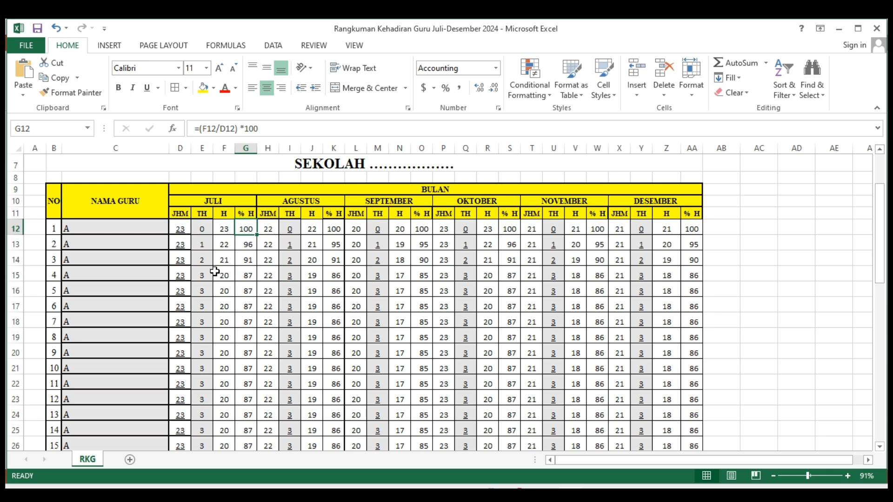
pyautogui.click(203, 231)
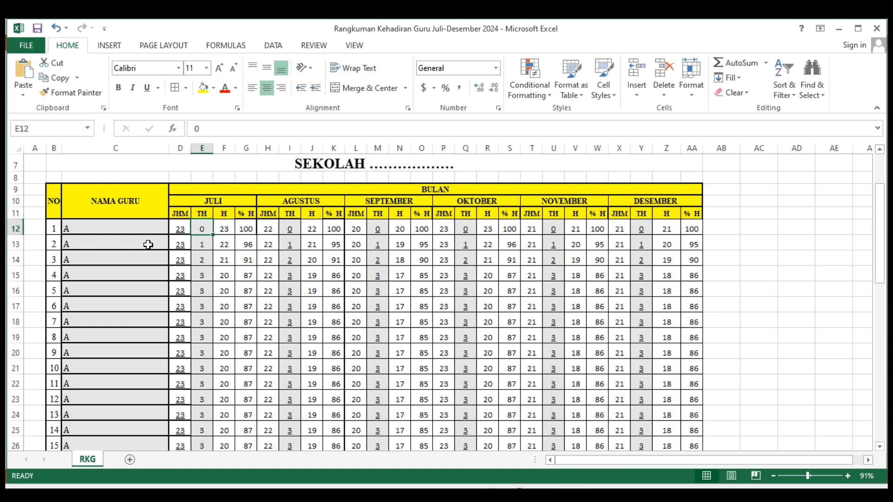
pyautogui.click(201, 246)
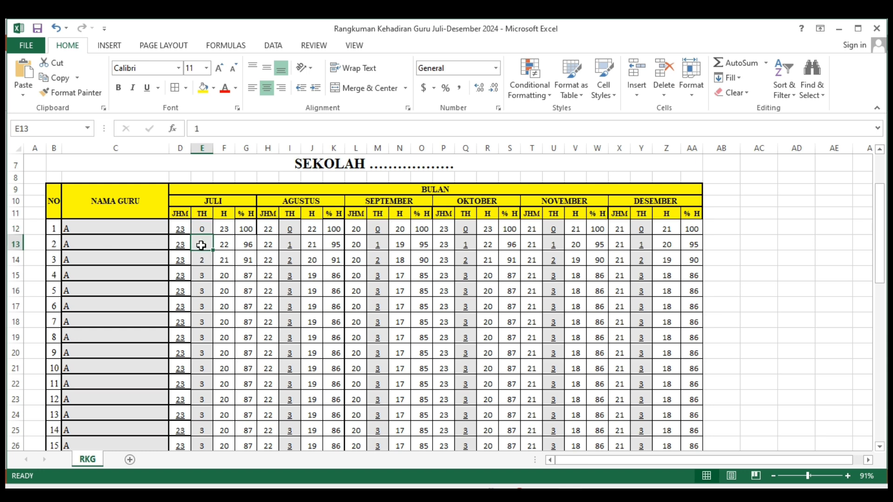
pyautogui.click(205, 264)
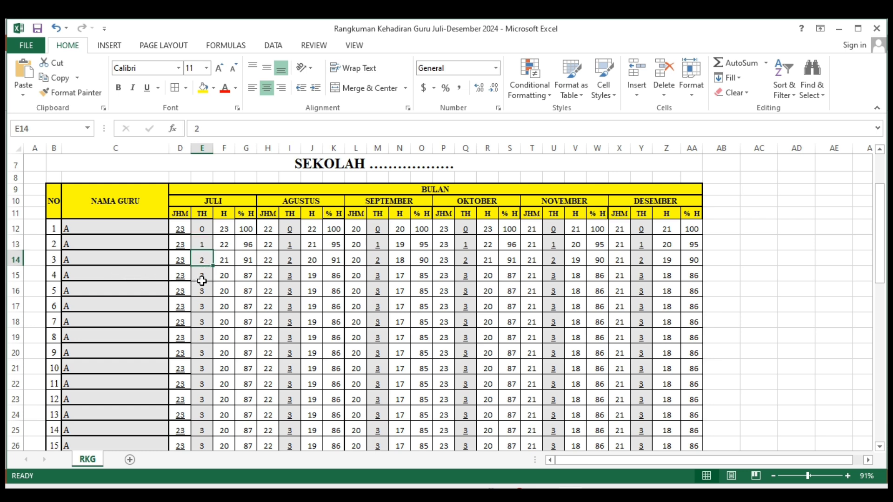
pyautogui.click(203, 280)
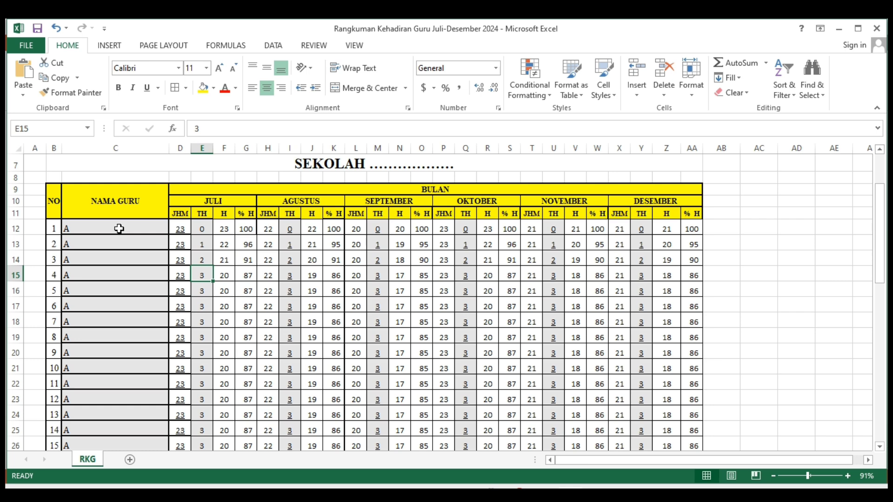
# Set teacher 1's JULI TH value in cell E12 to 1.
pyautogui.moveTo(878, 253); pyautogui.dragTo(879, 270)
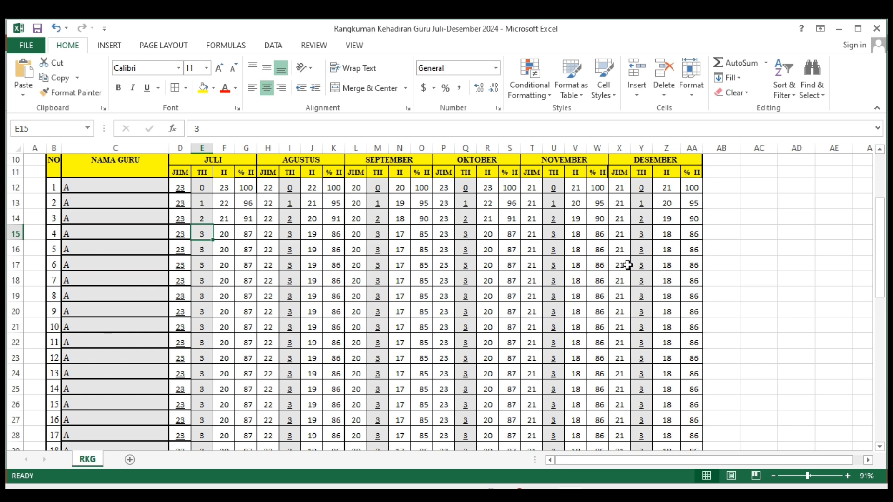
pyautogui.click(880, 151)
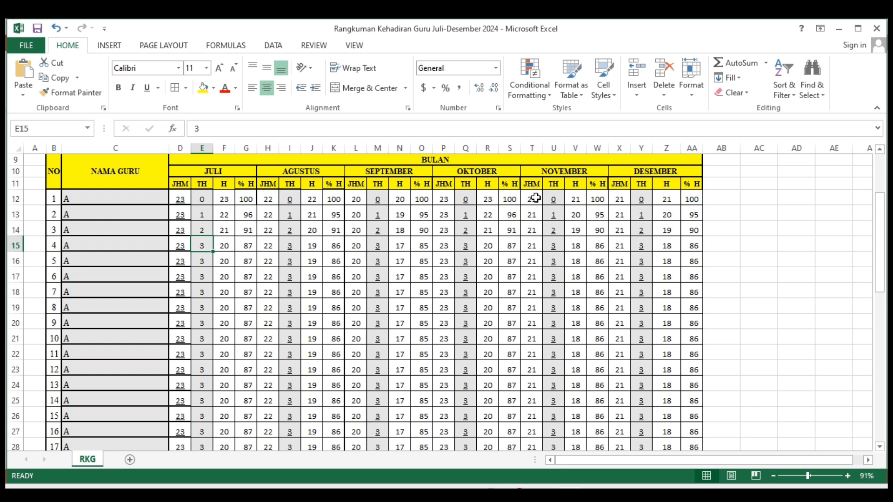
pyautogui.click(203, 197)
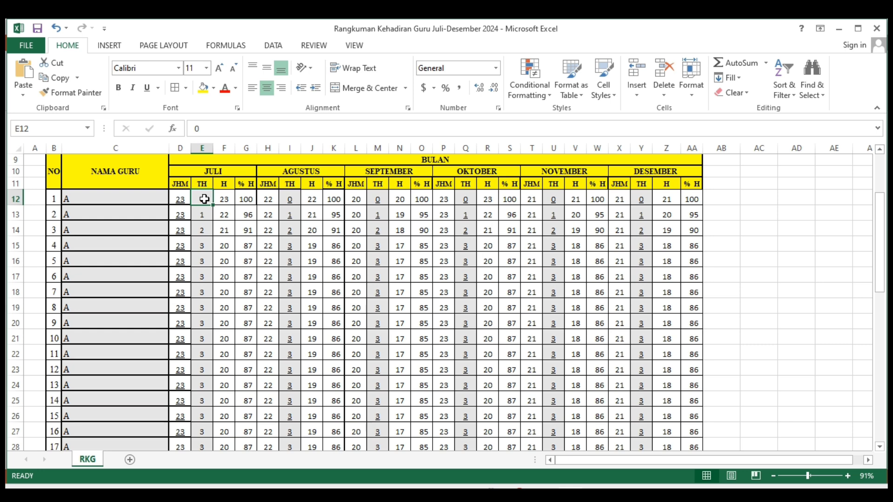
pyautogui.write('1')
pyautogui.click(208, 228)
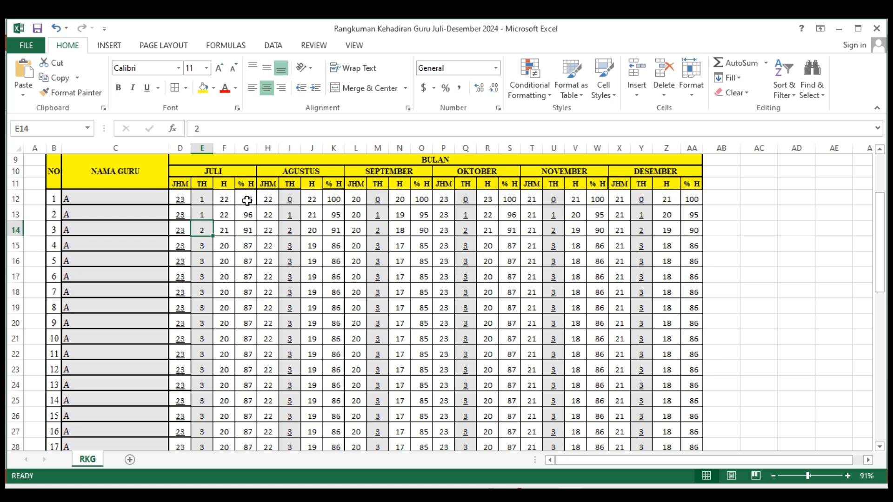
pyautogui.click(203, 200)
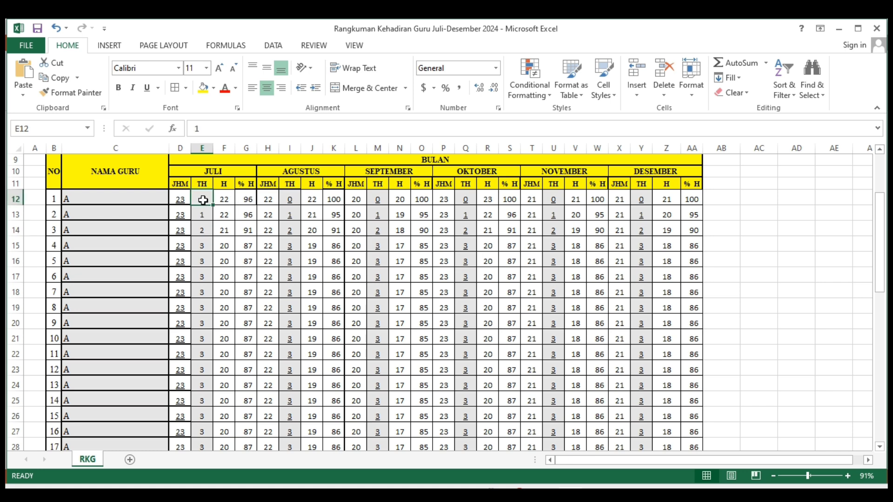
# Set teacher 1's JULI TH value in cell E12 to 0 and select the same teacher's AGUSTUS TH entry.
pyautogui.write('0')
pyautogui.click(225, 246)
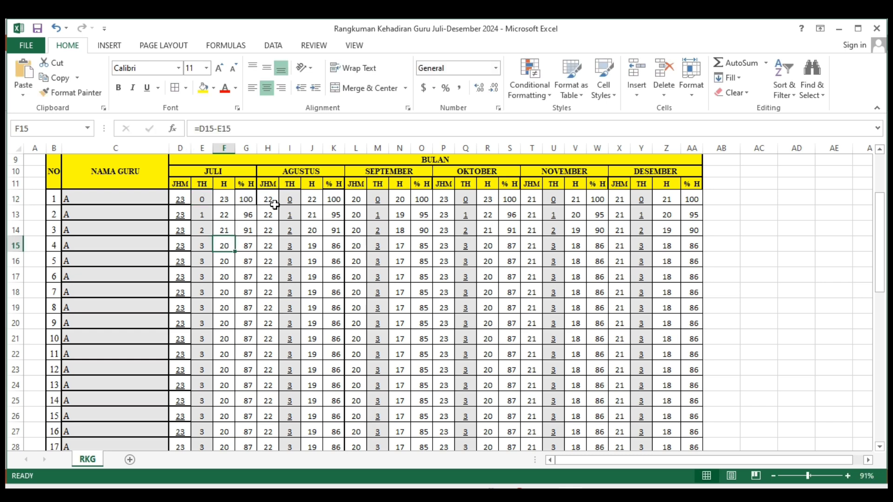
pyautogui.click(290, 200)
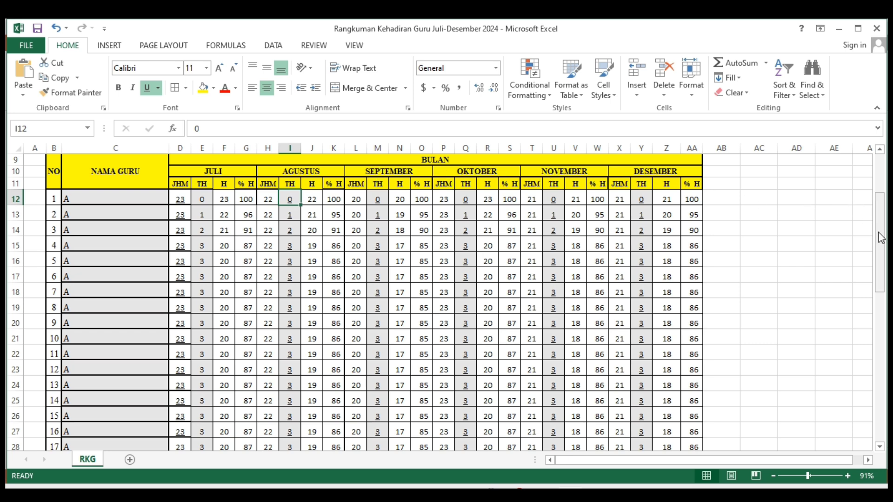
# Review the attendance rows down to teacher 40 and the Keterangan legend explaining JHM, H, TH and % H.
pyautogui.moveTo(880, 240); pyautogui.dragTo(889, 379)
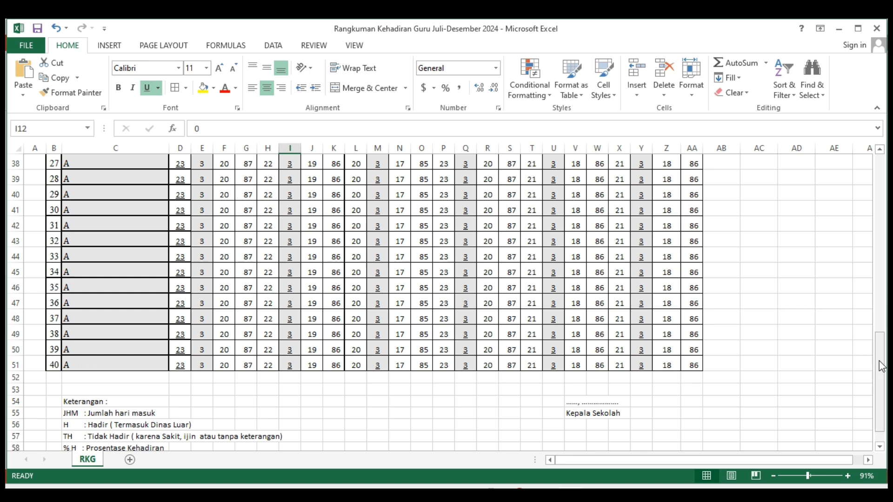
pyautogui.moveTo(882, 365)
pyautogui.mouseDown()
pyautogui.moveTo(879, 303)
pyautogui.moveTo(888, 356)
pyautogui.mouseUp()
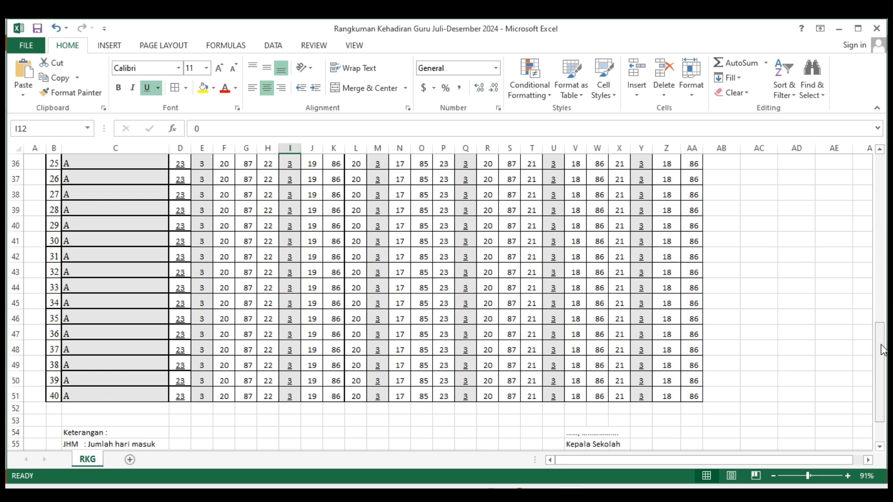
pyautogui.moveTo(883, 350)
pyautogui.mouseDown()
pyautogui.moveTo(879, 229)
pyautogui.moveTo(884, 353)
pyautogui.mouseUp()
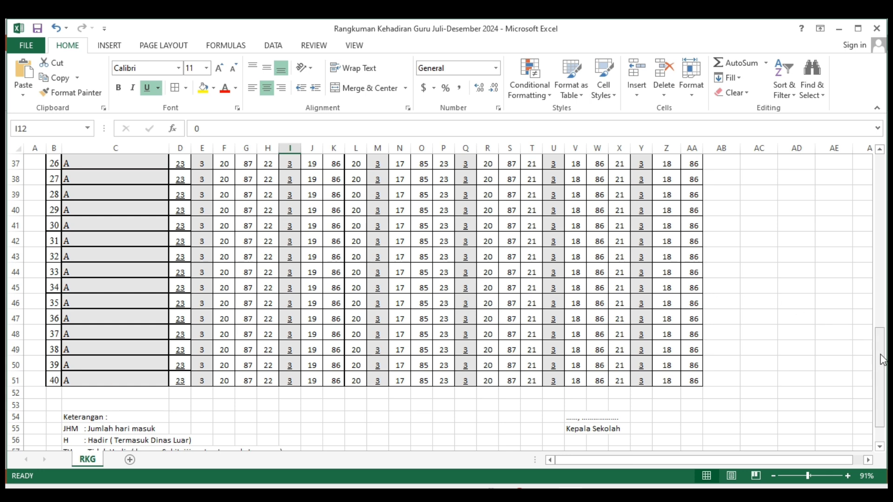
pyautogui.moveTo(882, 359); pyautogui.dragTo(861, 220)
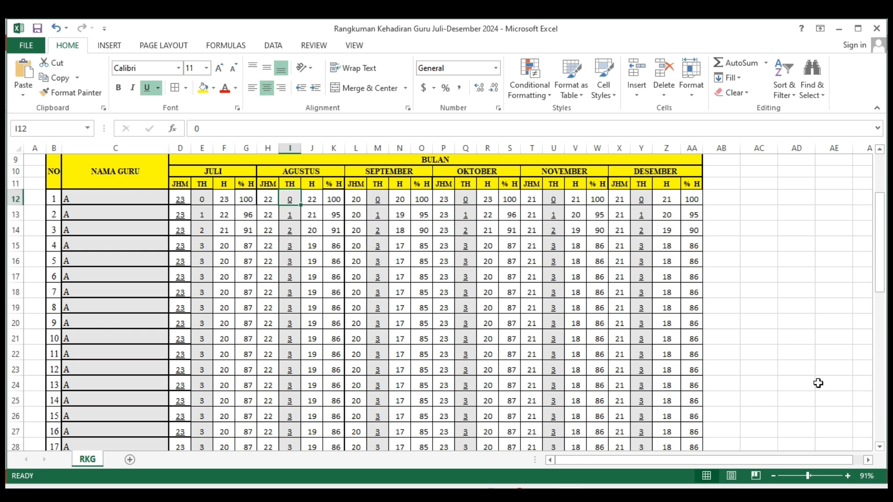
pyautogui.scroll(-4, 879, 448)
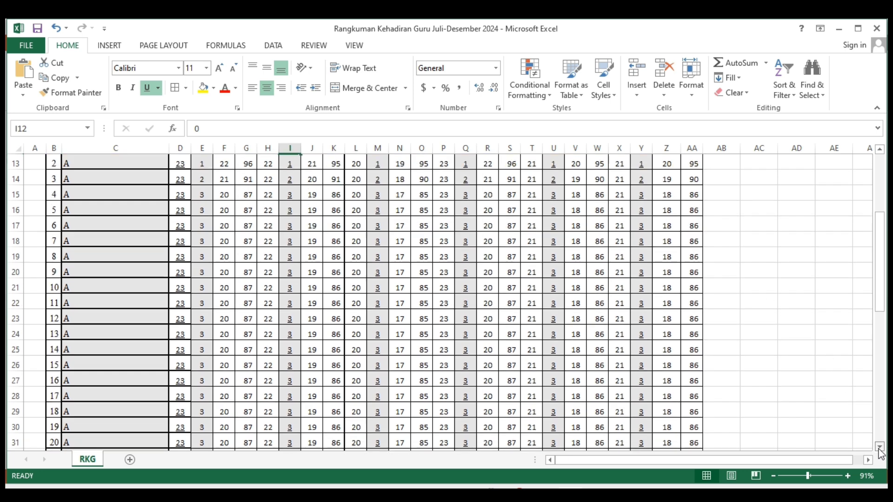
pyautogui.scroll(-8, 880, 454)
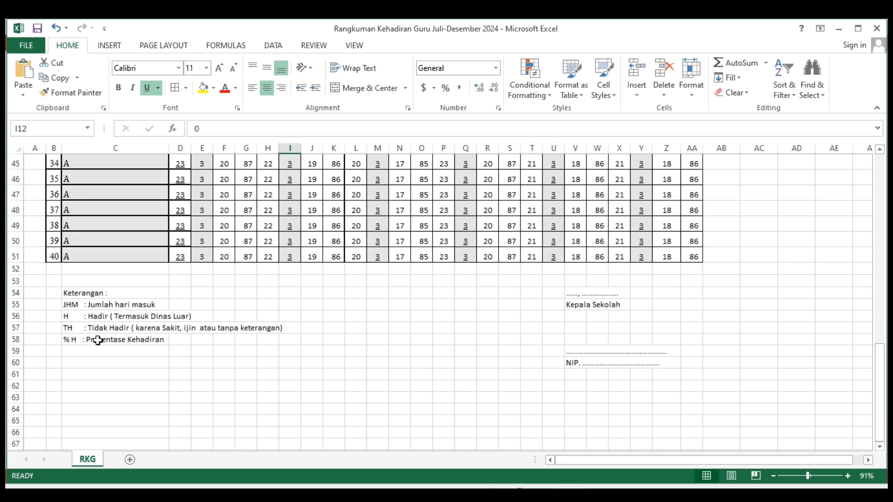
# Inspect the Kepala Sekolah signature block's place-and-date, name and NIP placeholders, and return to the sheet's title and download notice.
pyautogui.click(574, 292)
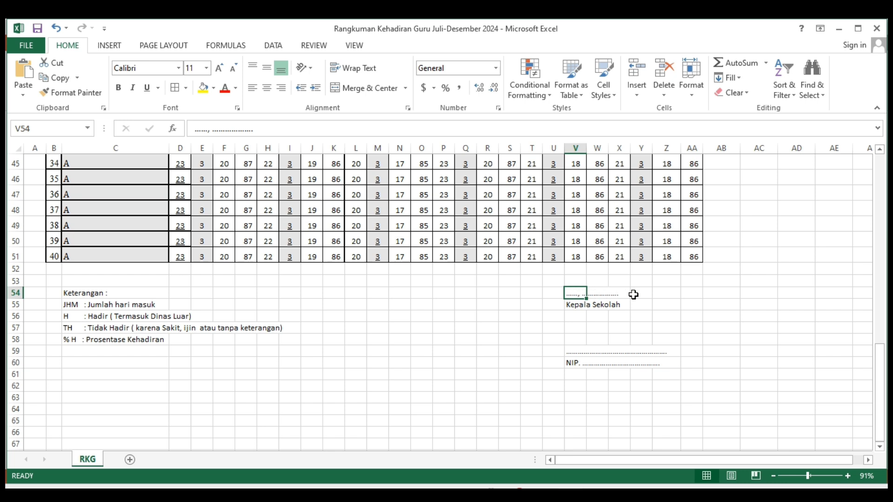
pyautogui.click(568, 353)
pyautogui.click(575, 363)
pyautogui.moveTo(880, 391); pyautogui.dragTo(882, 231)
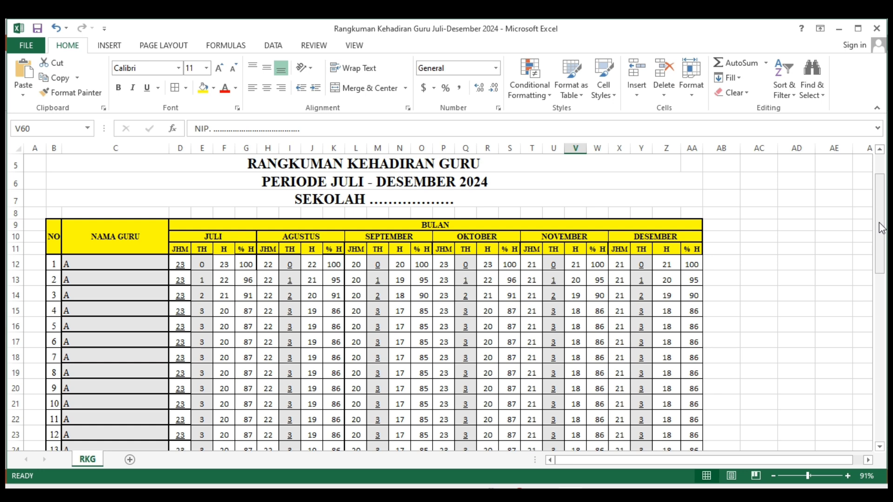
pyautogui.scroll(2, 842, 223)
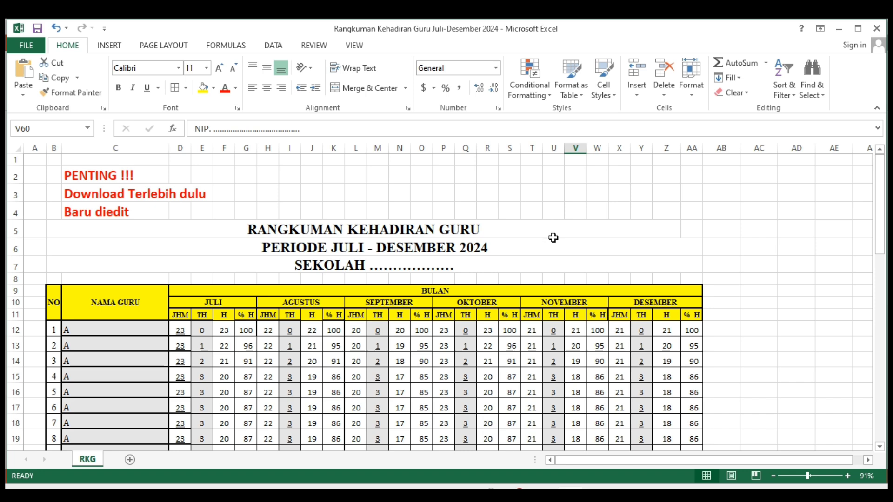
# Switch to the Google Sheets copy of Rangkuman Kehadiran Guru Juli-Desember 2024 in the browser and download it as Microsoft Excel (.xlsx).
pyautogui.click(557, 487)
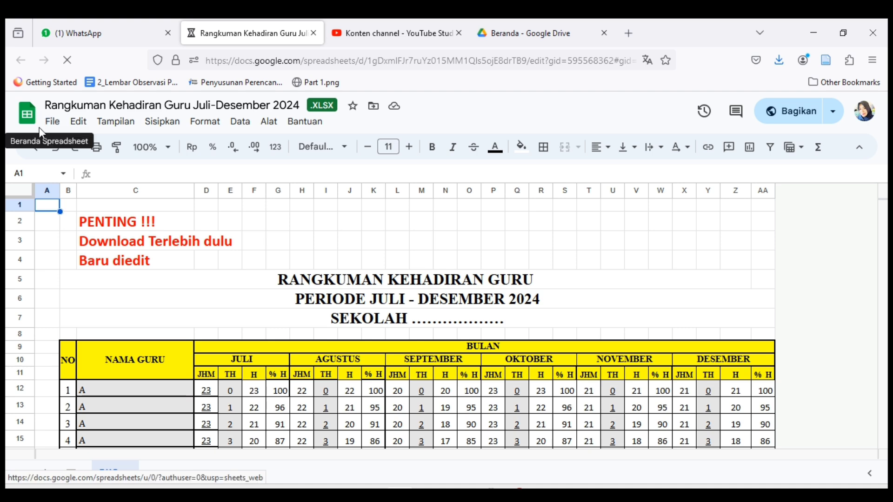
pyautogui.click(53, 122)
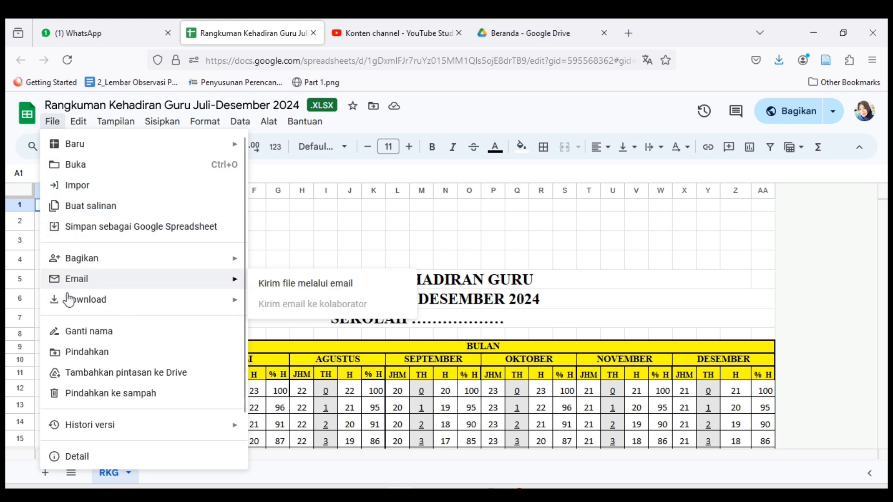
pyautogui.moveTo(115, 305)
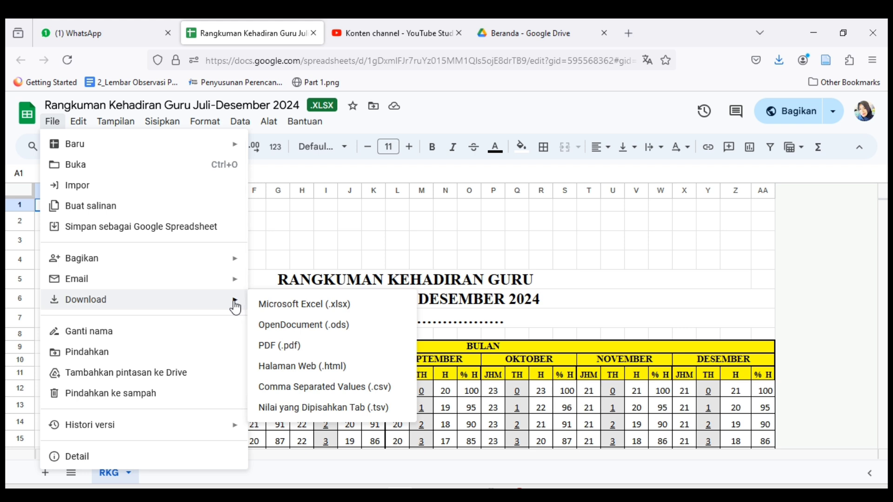
pyautogui.click(303, 305)
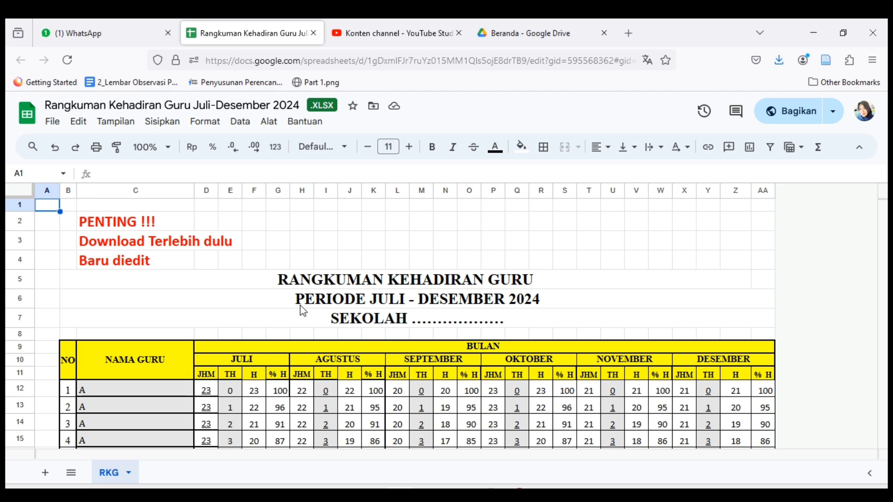